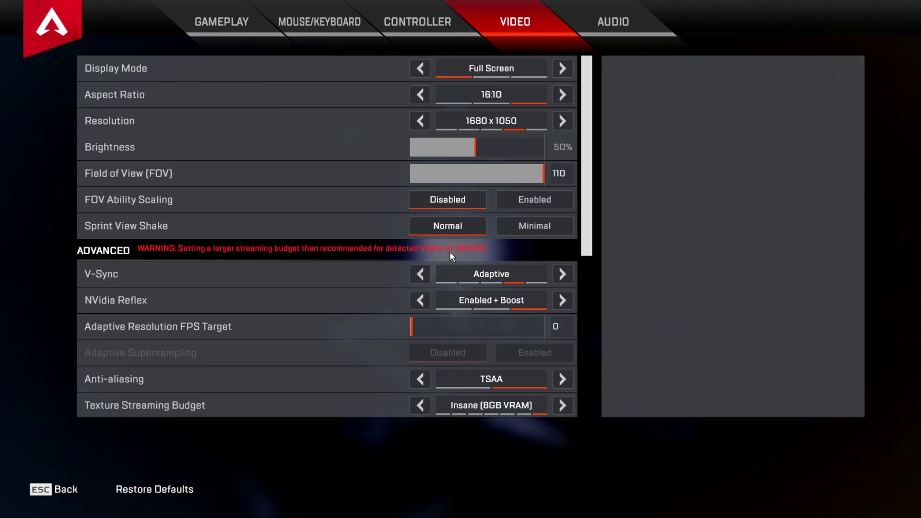
Step: Try the next higher resolution, then set brightness to 65%
{"action": "mouse_move", "coordinate": [353, 66]}
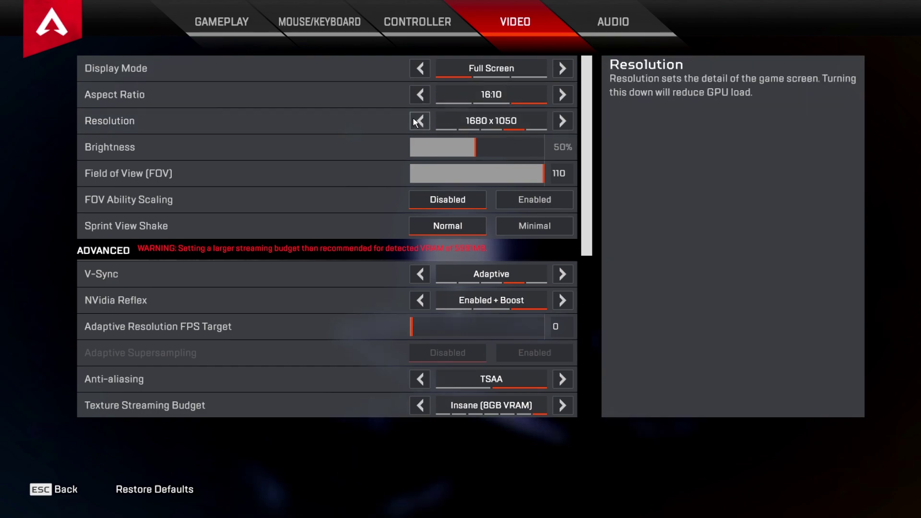
{"action": "left_click", "coordinate": [563, 121]}
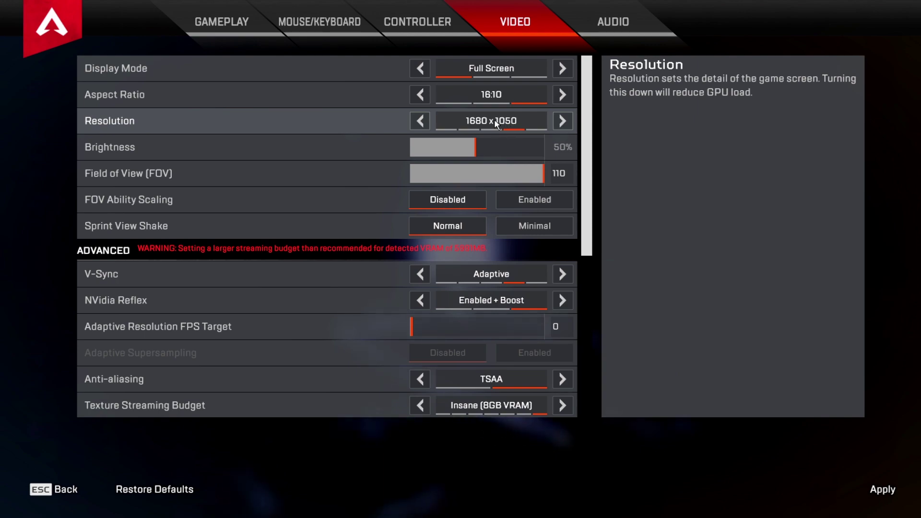
{"action": "left_click", "coordinate": [497, 143]}
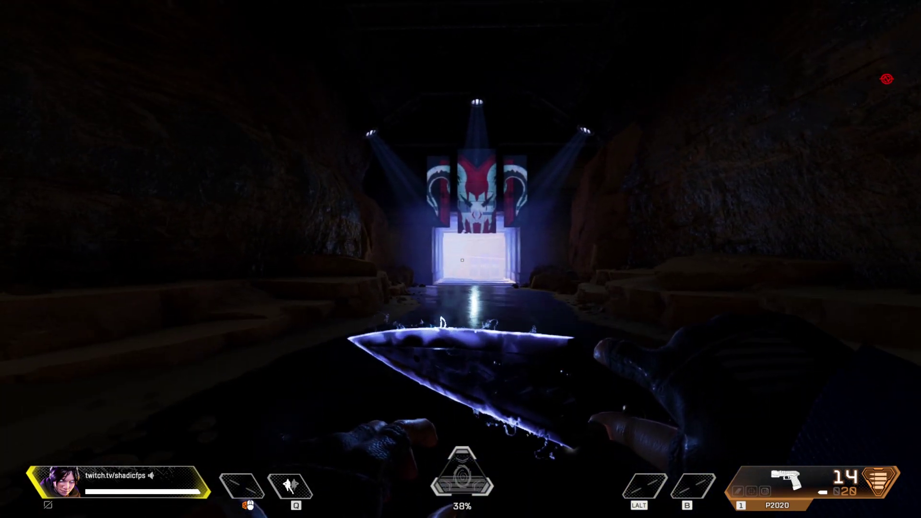
Step: Try lowering the field of view to 96, then discard the change to keep 110
{"action": "key", "text": "Escape"}
{"action": "key", "text": "Escape"}
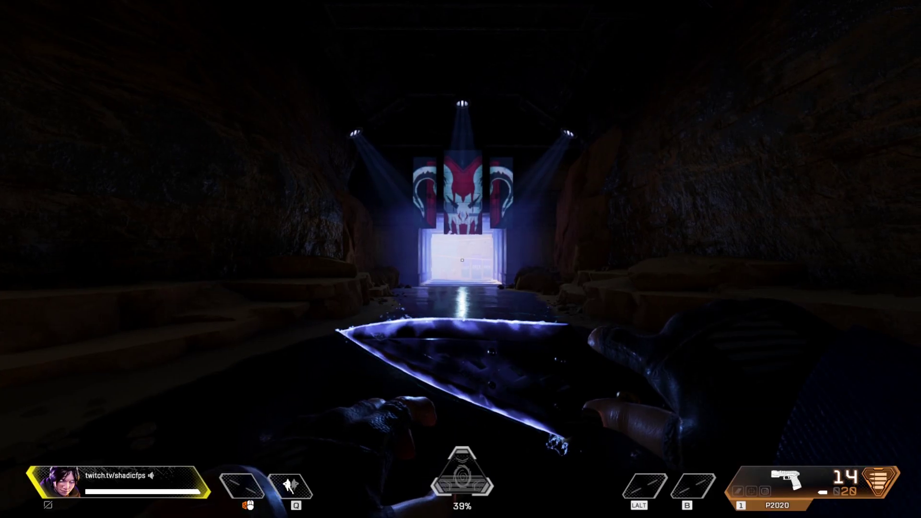
{"action": "key", "text": "Escape"}
{"action": "left_click", "coordinate": [461, 262]}
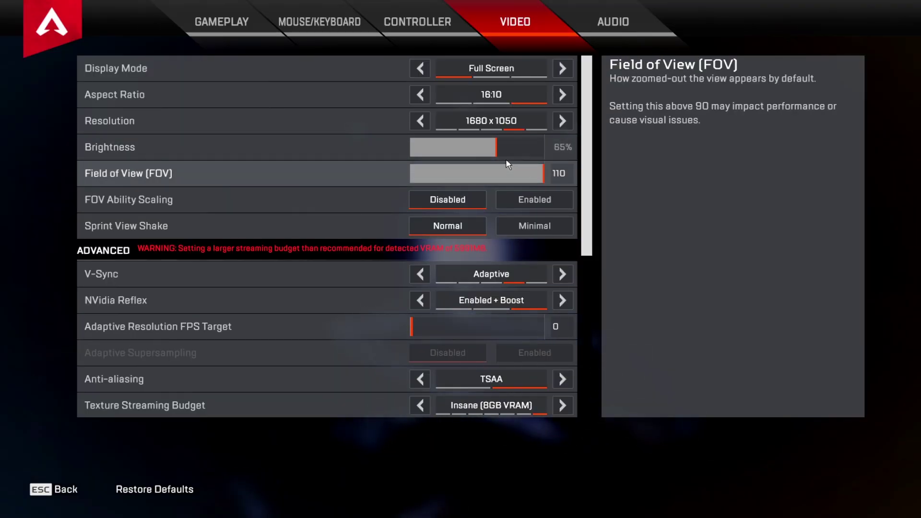
{"action": "left_click", "coordinate": [537, 178]}
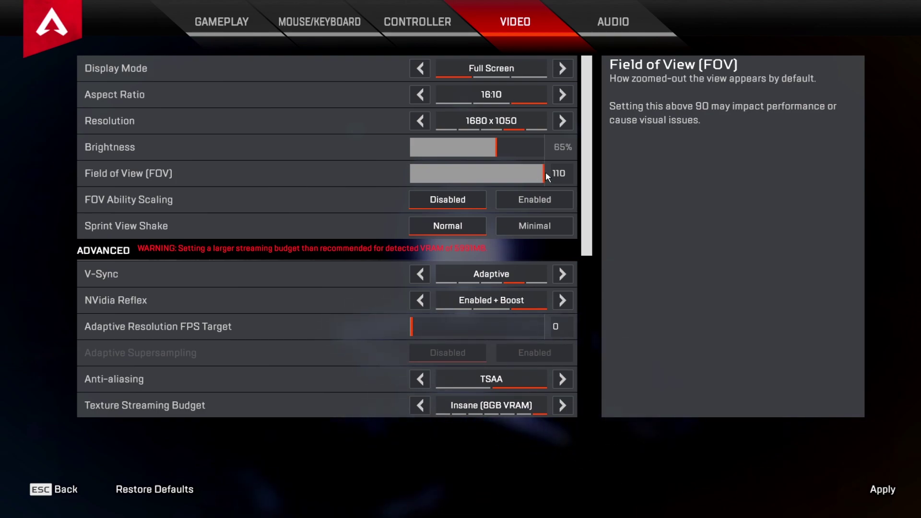
{"action": "mouse_move", "coordinate": [542, 174]}
{"action": "left_mouse_down"}
{"action": "mouse_move", "coordinate": [482, 180]}
{"action": "mouse_move", "coordinate": [552, 172]}
{"action": "mouse_move", "coordinate": [542, 181]}
{"action": "left_mouse_up"}
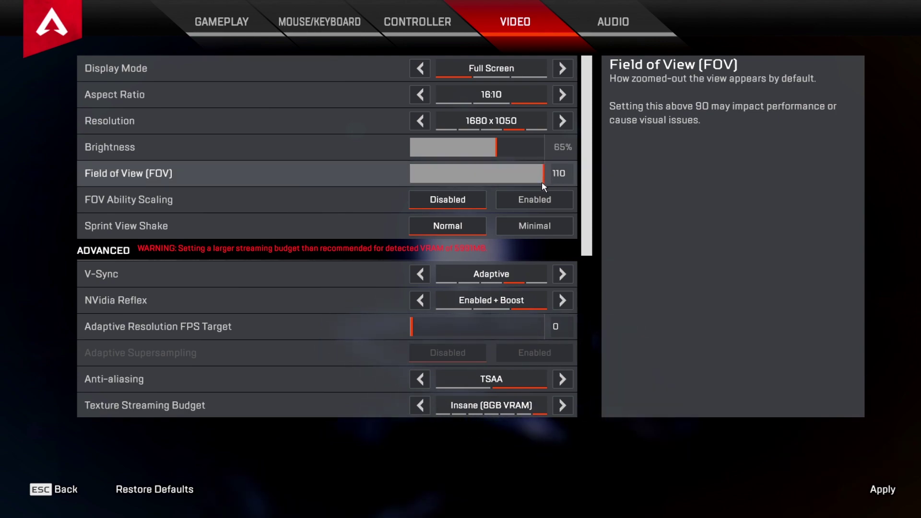
{"action": "key", "text": "Escape"}
{"action": "left_click", "coordinate": [434, 335]}
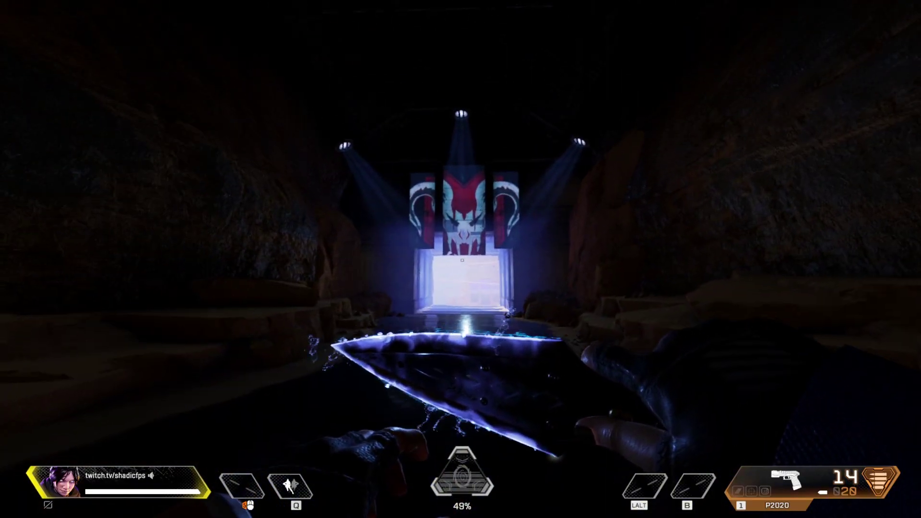
{"action": "key", "text": "Escape"}
{"action": "left_click", "coordinate": [464, 262]}
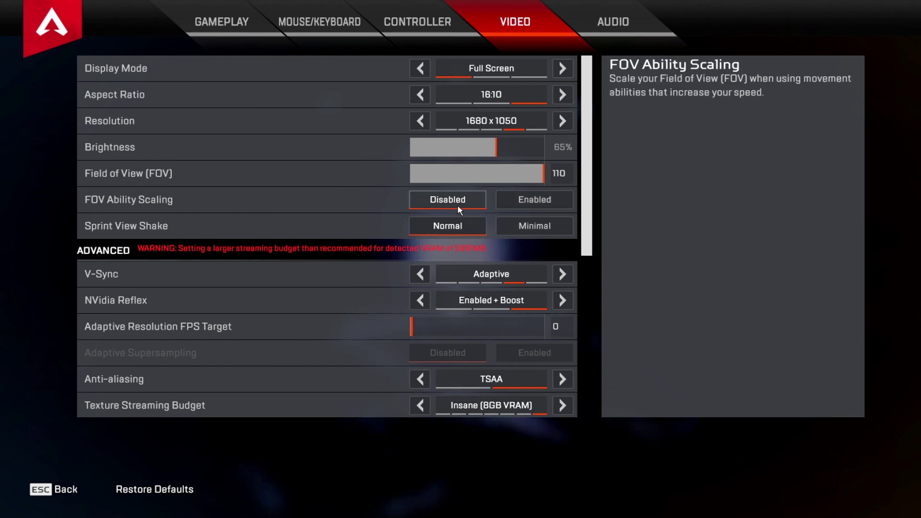
Step: Reopen the video settings and set Sprint View Shake to Minimal
{"action": "key", "text": "Escape"}
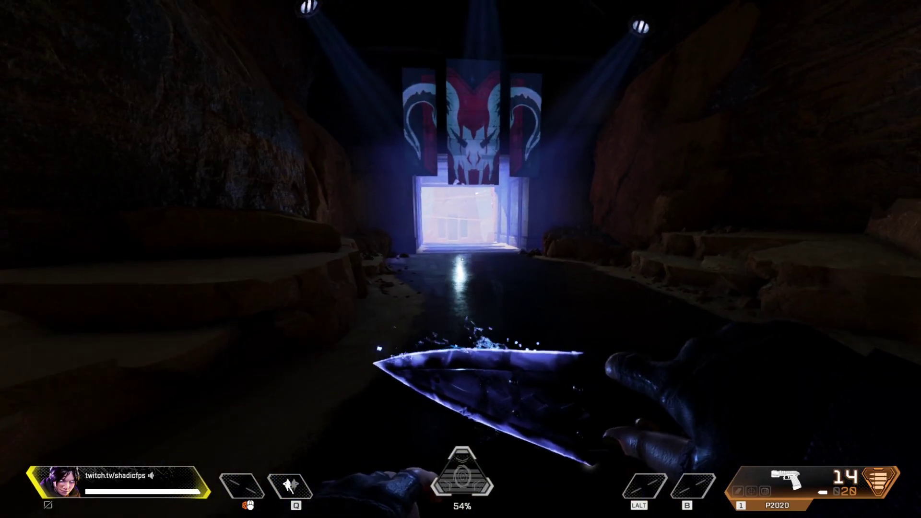
{"action": "key", "text": "Escape"}
{"action": "left_click", "coordinate": [465, 261]}
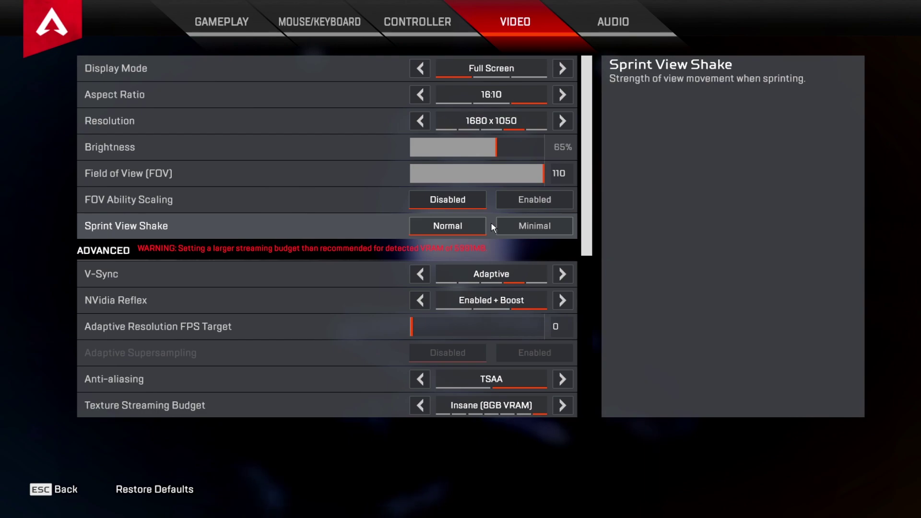
{"action": "left_click", "coordinate": [510, 226]}
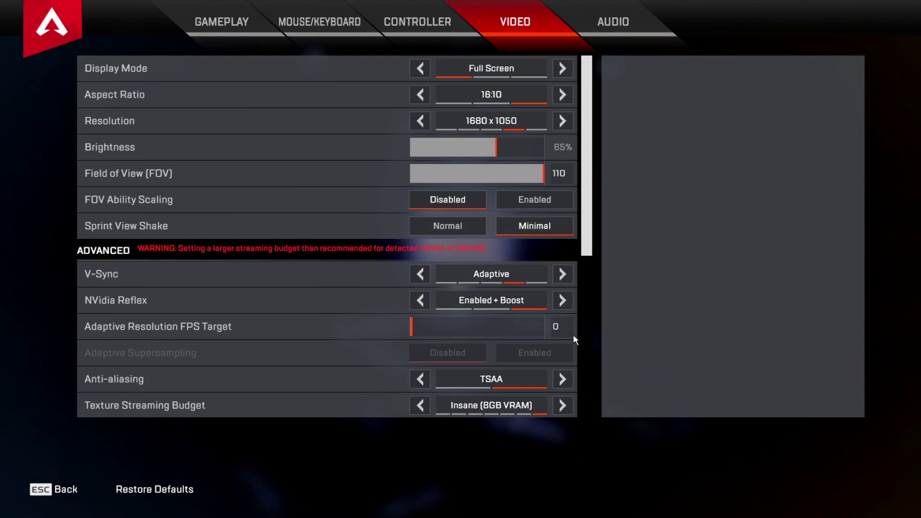
Step: Turn V-Sync off and apply the change
{"action": "left_click", "coordinate": [420, 274]}
{"action": "left_click", "coordinate": [421, 274]}
{"action": "left_click", "coordinate": [421, 273]}
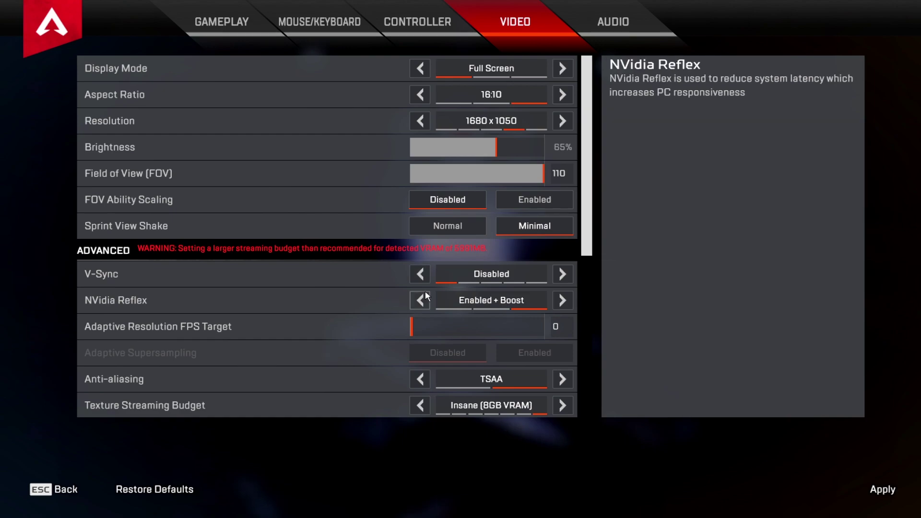
{"action": "left_click", "coordinate": [883, 490]}
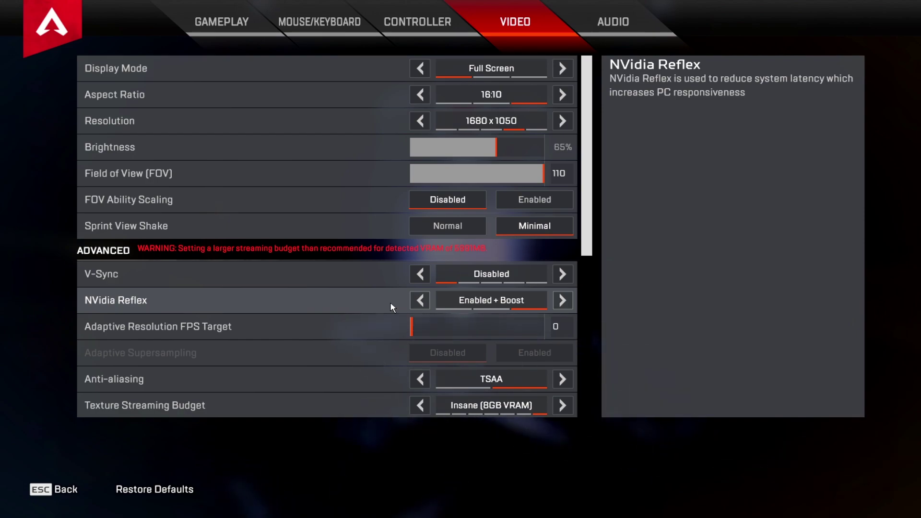
Step: Set anti-aliasing to None
{"action": "scroll", "coordinate": [426, 325], "scroll_direction": "down", "scroll_amount": 1}
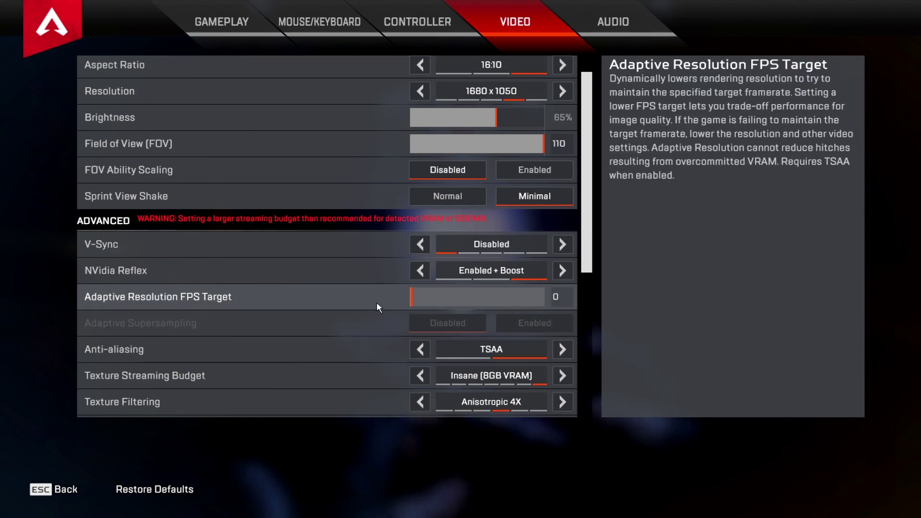
{"action": "scroll", "coordinate": [375, 298], "scroll_direction": "down", "scroll_amount": 1}
{"action": "left_click", "coordinate": [420, 319]}
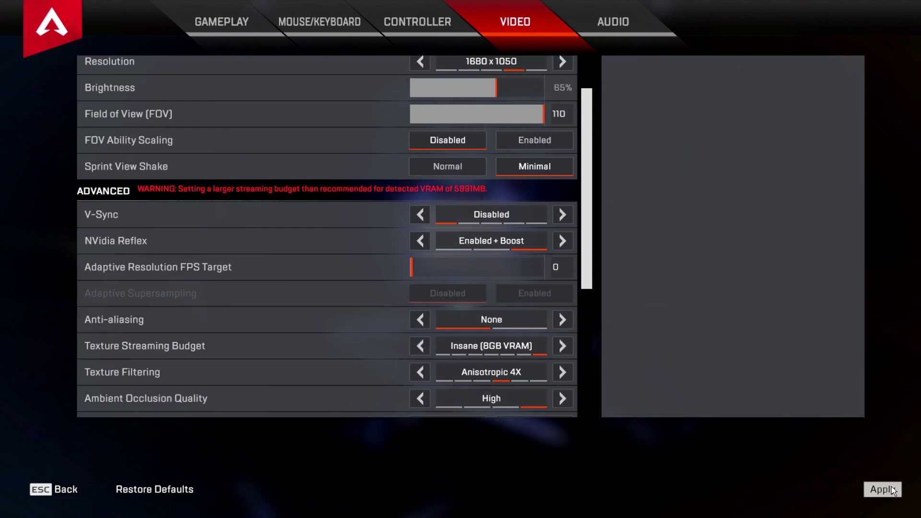
Step: Cycle through Texture Streaming Budget options and apply None
{"action": "key", "text": "Escape"}
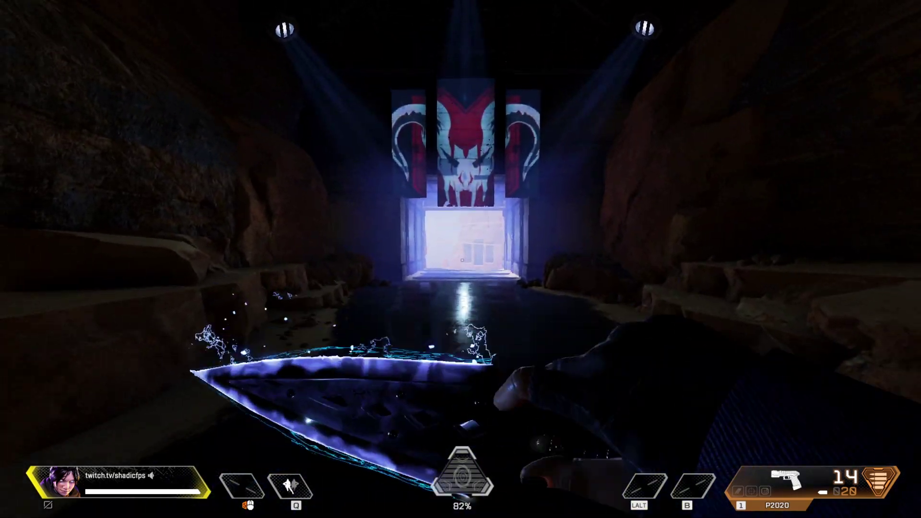
{"action": "key", "text": "Escape"}
{"action": "left_click", "coordinate": [463, 262]}
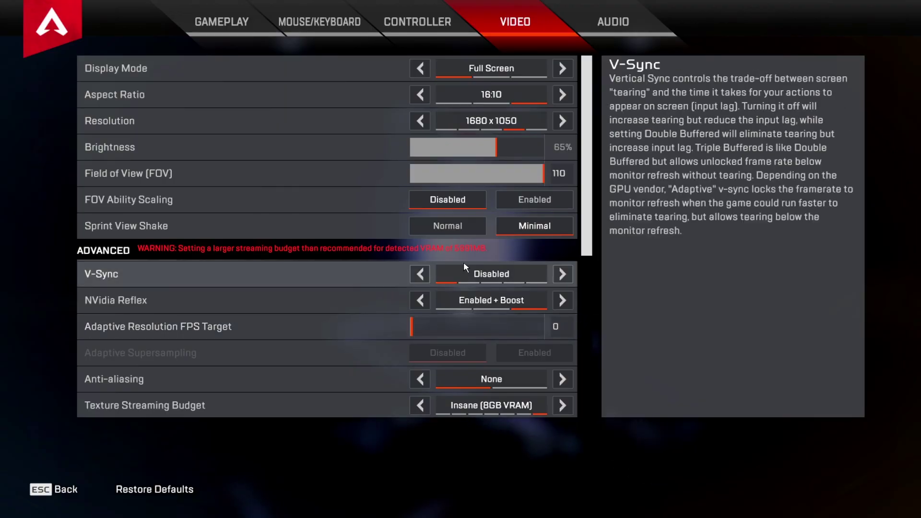
{"action": "scroll", "coordinate": [362, 361], "scroll_direction": "down", "scroll_amount": 1}
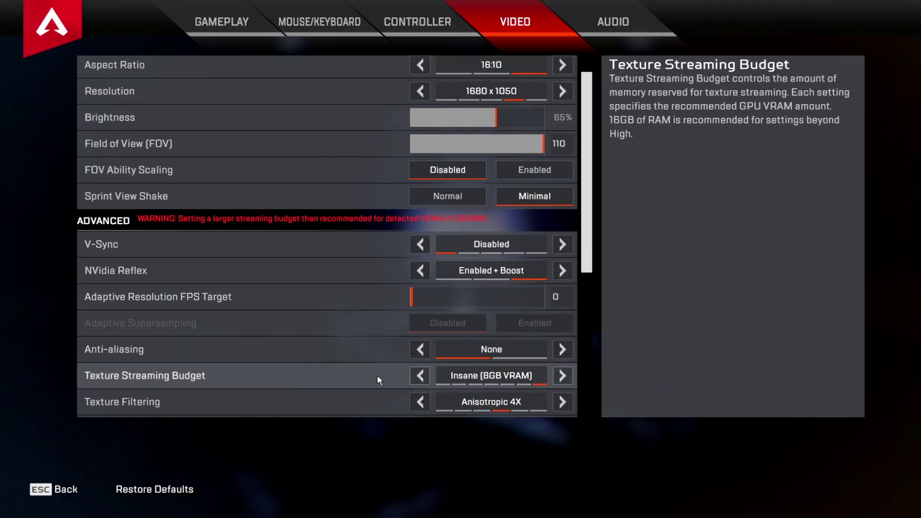
{"action": "left_click", "coordinate": [416, 377]}
{"action": "left_click", "coordinate": [416, 377]}
{"action": "left_click", "coordinate": [416, 377]}
{"action": "left_click", "coordinate": [416, 377]}
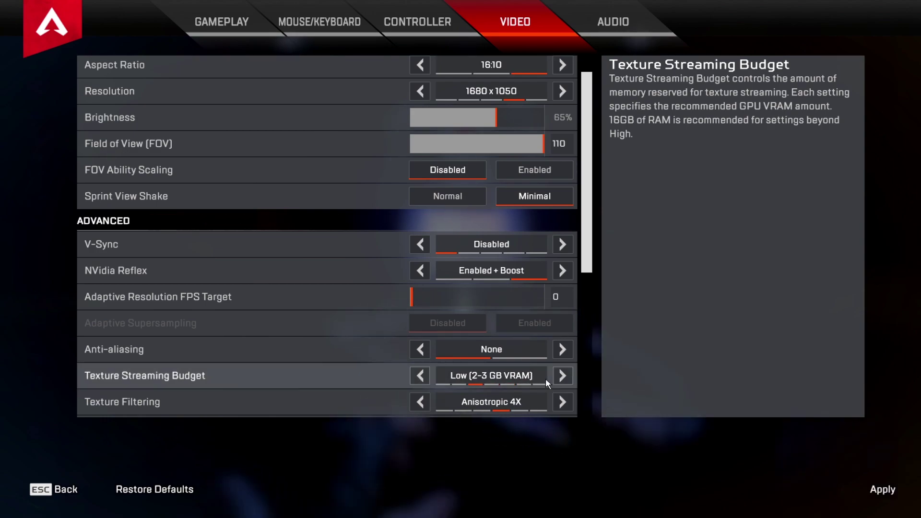
{"action": "left_click", "coordinate": [564, 379]}
{"action": "left_click", "coordinate": [417, 379]}
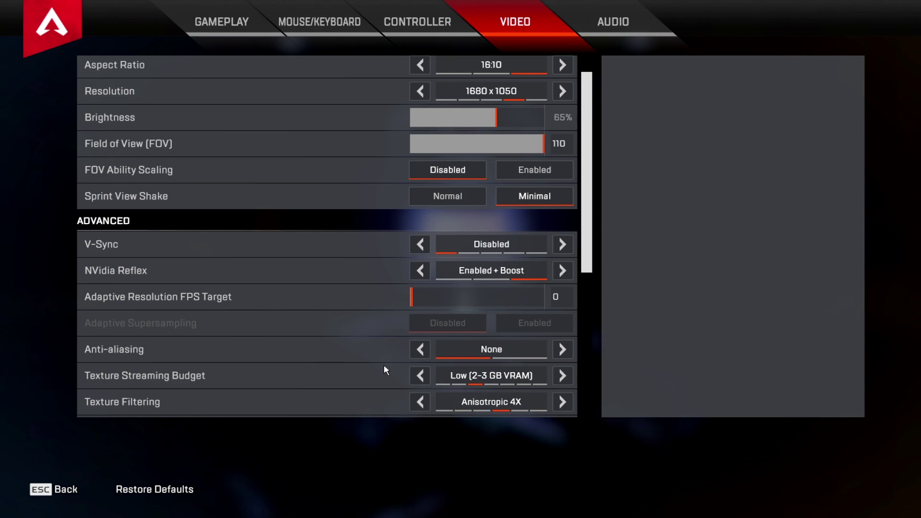
{"action": "left_click", "coordinate": [427, 375]}
{"action": "left_click", "coordinate": [427, 375]}
{"action": "left_click", "coordinate": [883, 490]}
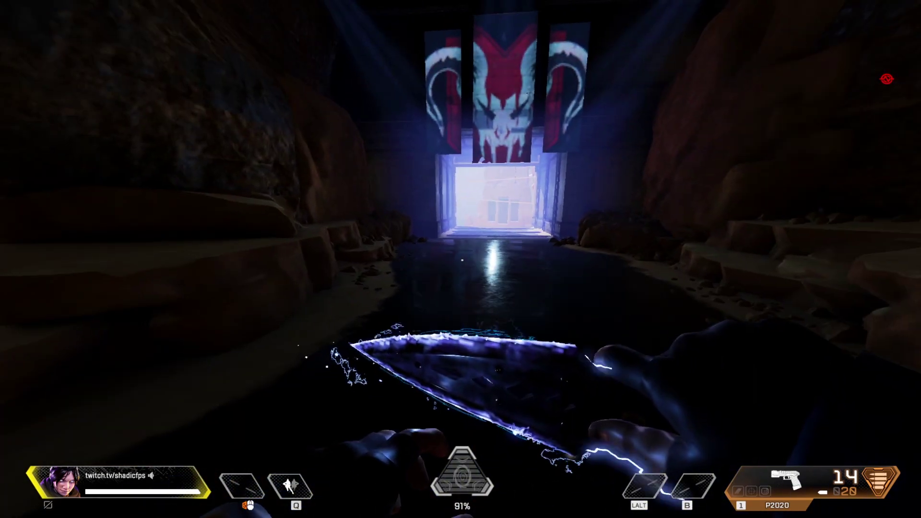
Step: Set Texture Streaming Budget back to Low and texture filtering to Bilinear, then apply
{"action": "key", "text": "Escape"}
{"action": "left_click", "coordinate": [460, 265]}
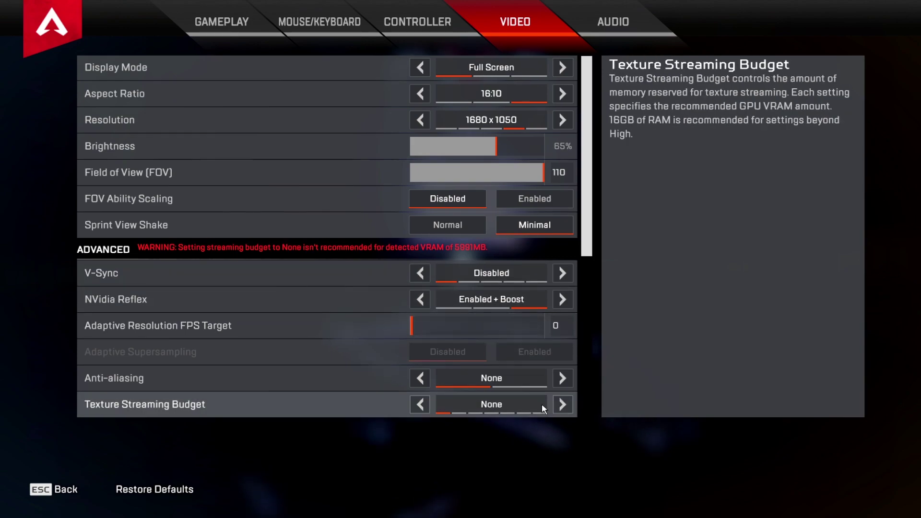
{"action": "scroll", "coordinate": [539, 402], "scroll_direction": "down", "scroll_amount": 1}
{"action": "left_click", "coordinate": [562, 374]}
{"action": "left_click", "coordinate": [563, 375]}
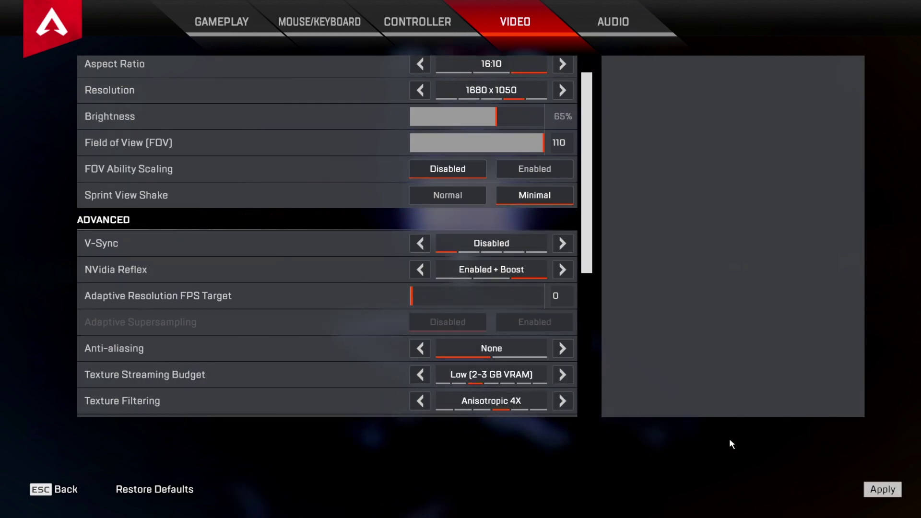
{"action": "scroll", "coordinate": [479, 336], "scroll_direction": "down", "scroll_amount": 2}
{"action": "left_click", "coordinate": [420, 341]}
{"action": "left_click", "coordinate": [420, 341]}
{"action": "left_click", "coordinate": [419, 341]}
{"action": "left_click", "coordinate": [882, 488]}
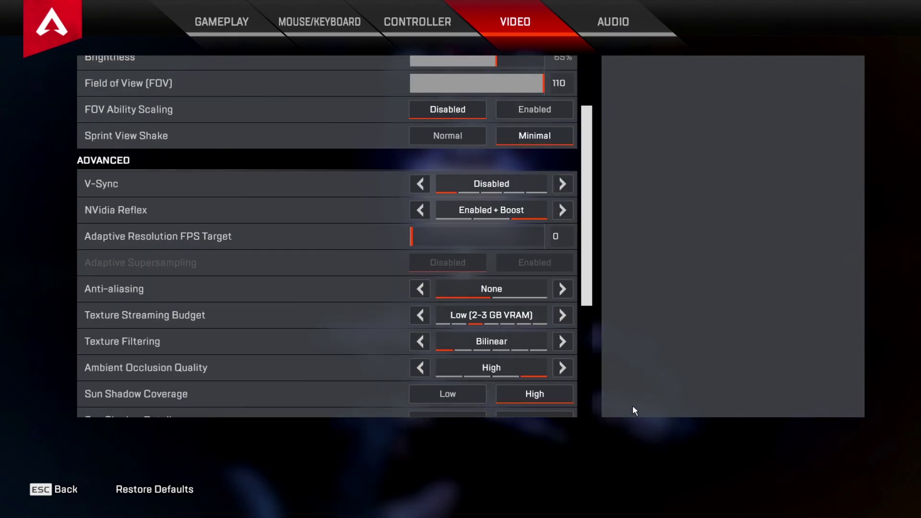
Step: Disable Ambient Occlusion and Spot Shadow Detail, and set Sun Shadow Coverage and Detail to Low
{"action": "left_click", "coordinate": [424, 367]}
{"action": "left_click", "coordinate": [424, 368]}
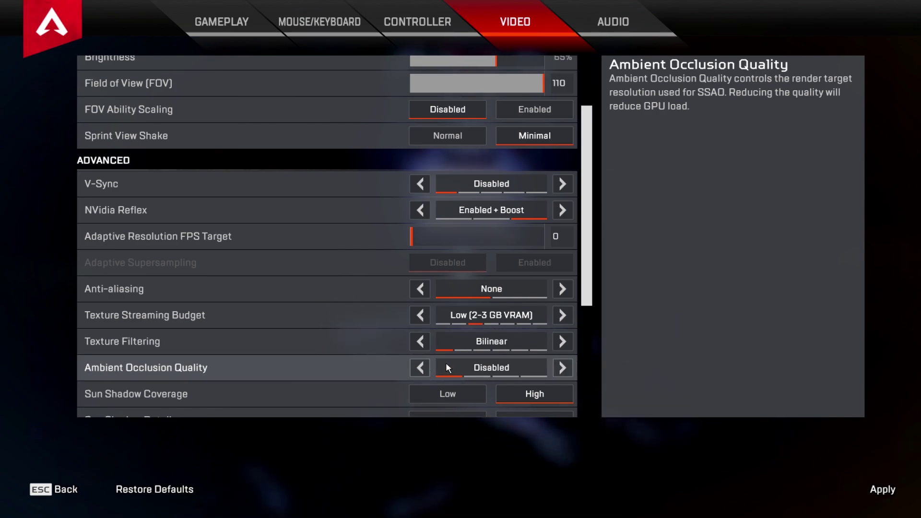
{"action": "scroll", "coordinate": [445, 368], "scroll_direction": "down", "scroll_amount": 1}
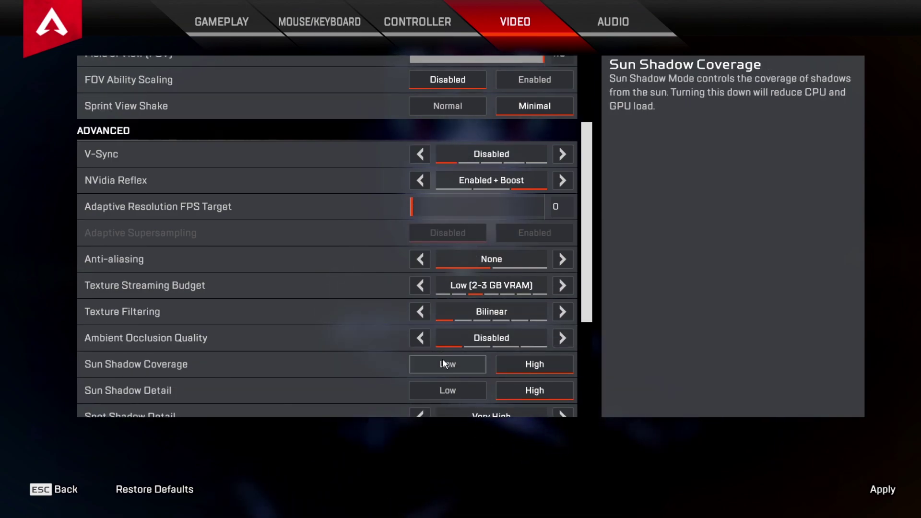
{"action": "scroll", "coordinate": [441, 365], "scroll_direction": "down", "scroll_amount": 1}
{"action": "left_click", "coordinate": [441, 333]}
{"action": "left_click", "coordinate": [443, 361]}
{"action": "scroll", "coordinate": [384, 346], "scroll_direction": "down", "scroll_amount": 1}
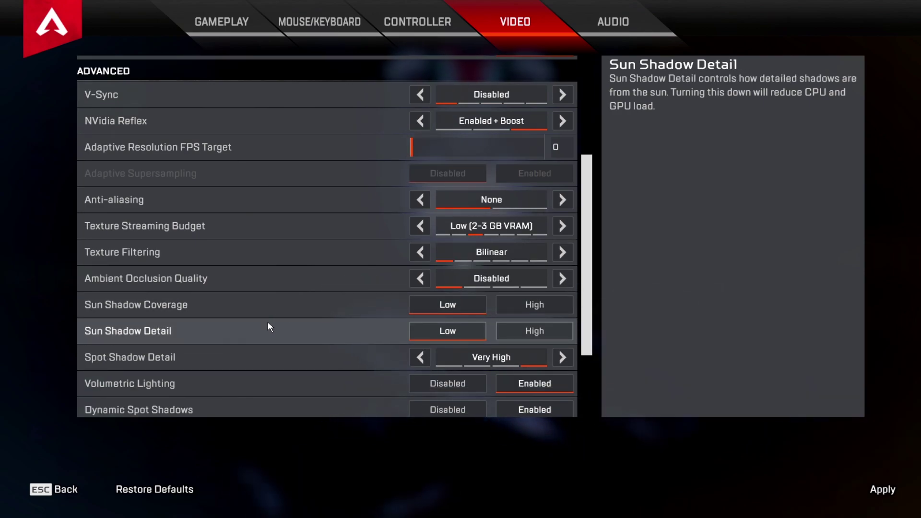
{"action": "left_click", "coordinate": [421, 357]}
{"action": "left_click", "coordinate": [421, 358]}
{"action": "left_click", "coordinate": [421, 358]}
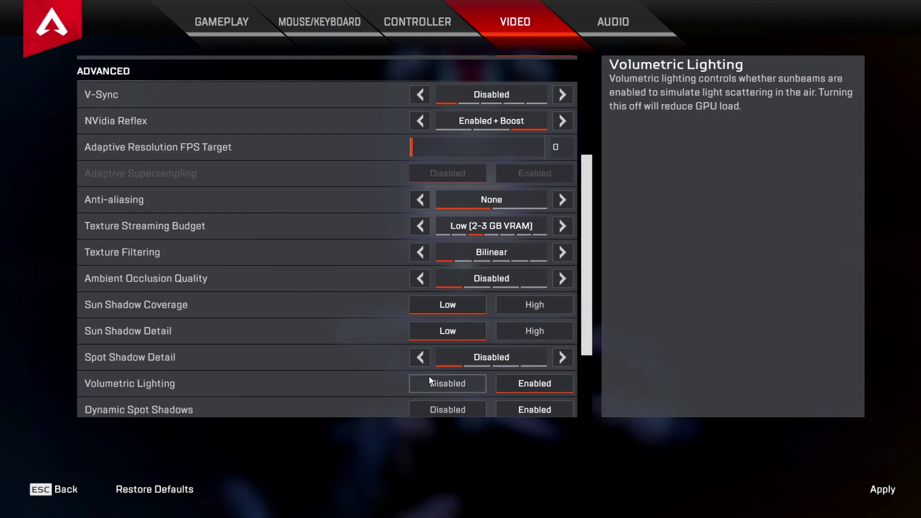
{"action": "scroll", "coordinate": [432, 374], "scroll_direction": "down", "scroll_amount": 2}
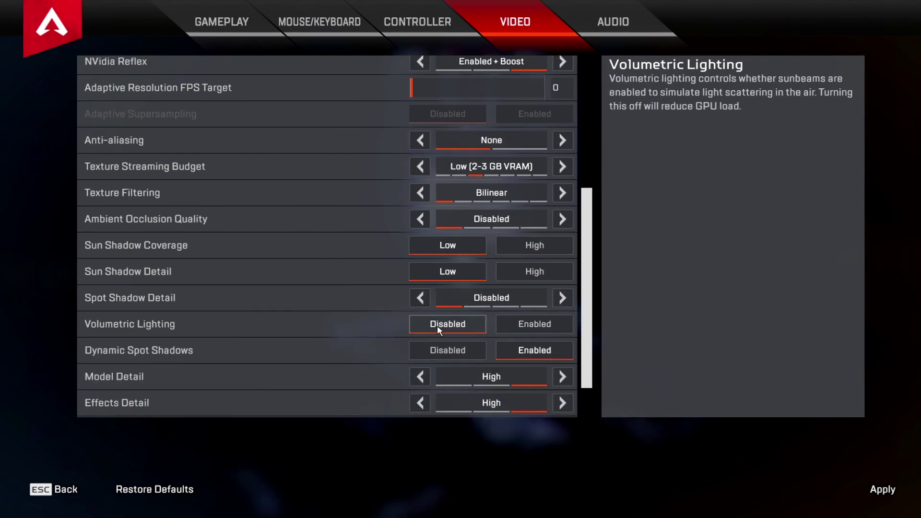
Step: Disable Dynamic Spot Shadows and apply, then disable Impact Marks and set Ragdolls to Low
{"action": "left_click", "coordinate": [439, 349]}
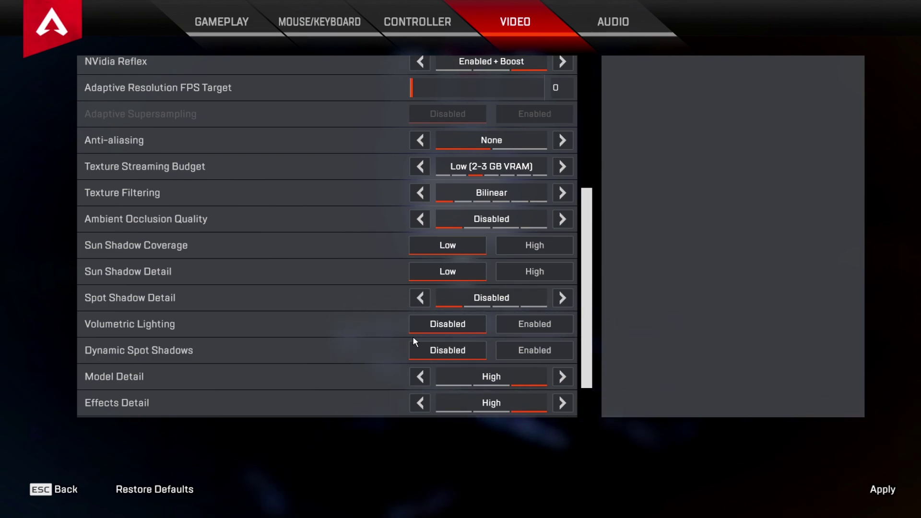
{"action": "scroll", "coordinate": [415, 342], "scroll_direction": "down", "scroll_amount": 2}
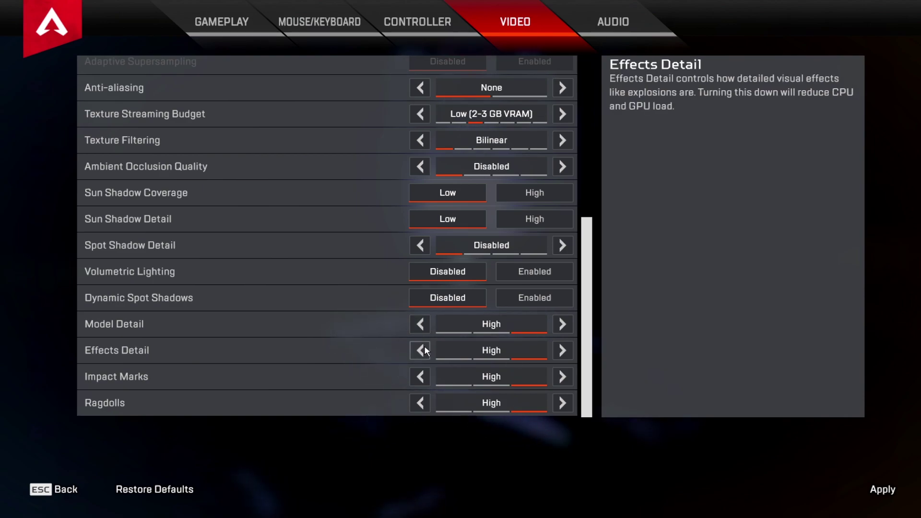
{"action": "left_click", "coordinate": [883, 490]}
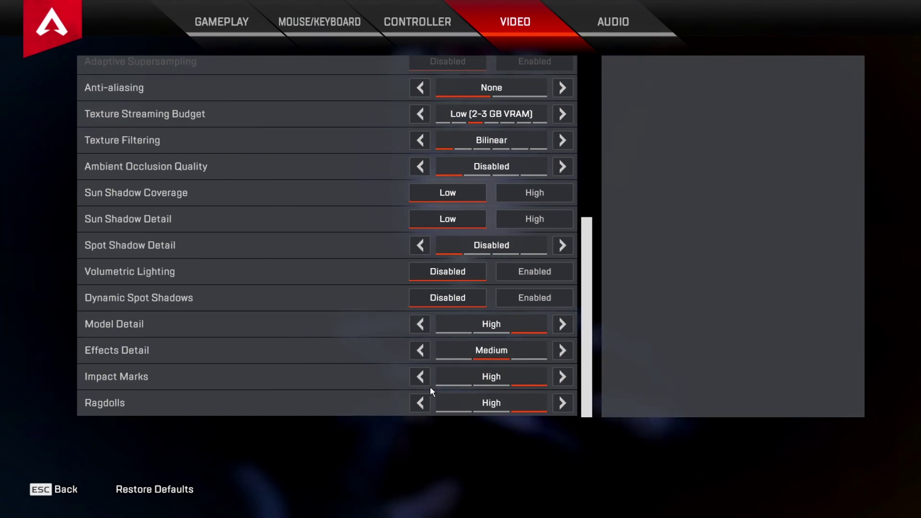
{"action": "left_click", "coordinate": [421, 377]}
{"action": "left_click", "coordinate": [421, 377]}
{"action": "left_click", "coordinate": [420, 402]}
{"action": "left_click", "coordinate": [420, 403]}
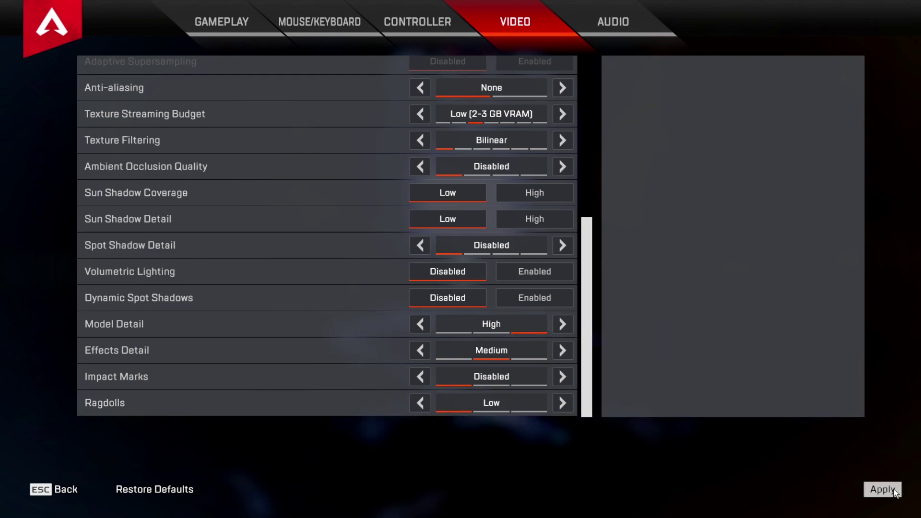
{"action": "scroll", "coordinate": [472, 271], "scroll_direction": "up", "scroll_amount": 10}
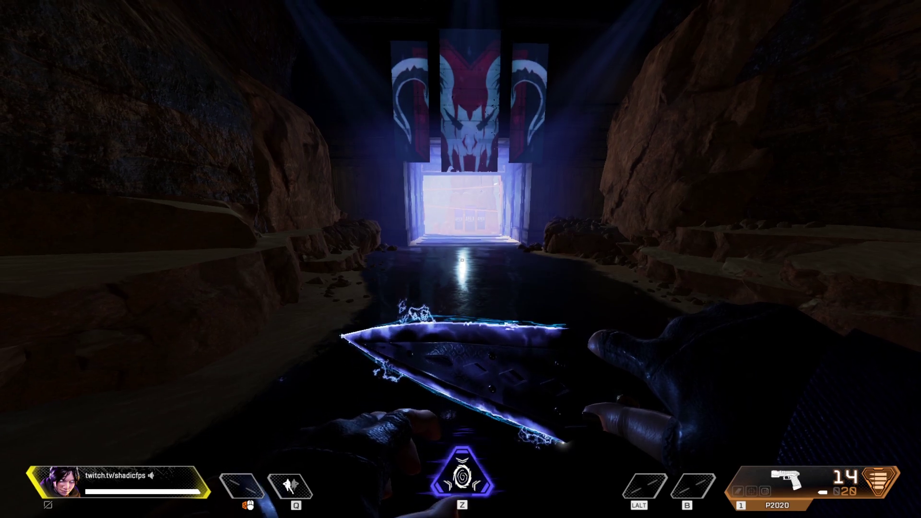
Step: Switch to the desktop and open the Saved Games folder via Windows search
{"action": "key", "text": "alt+Tab"}
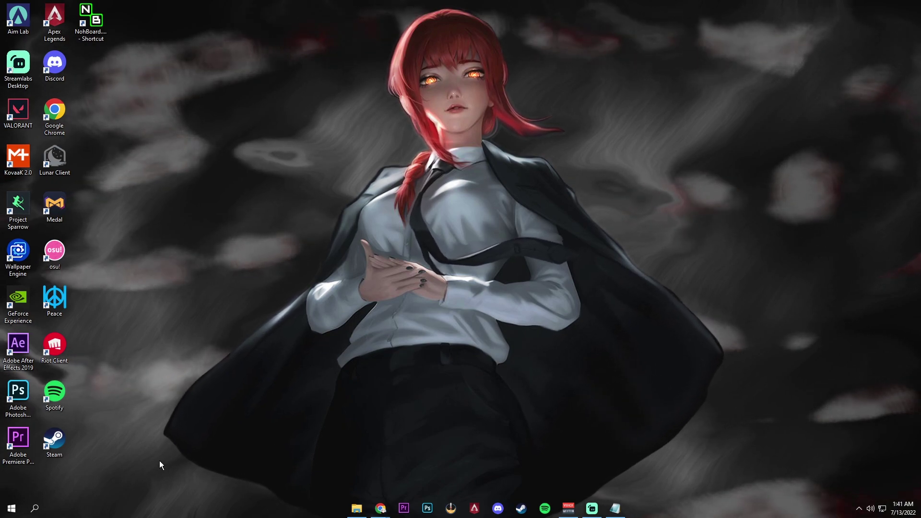
{"action": "left_click", "coordinate": [36, 509]}
{"action": "type", "text": "Saved Games"}
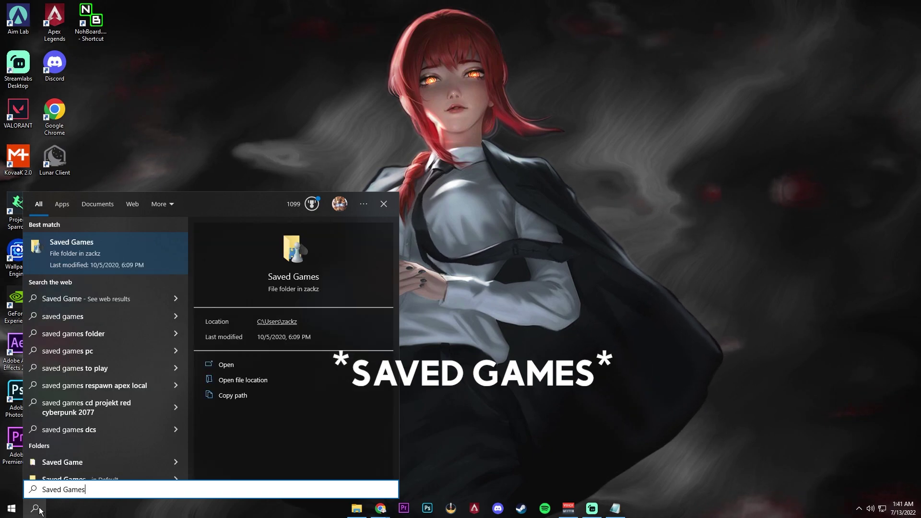
{"action": "key", "text": "Return"}
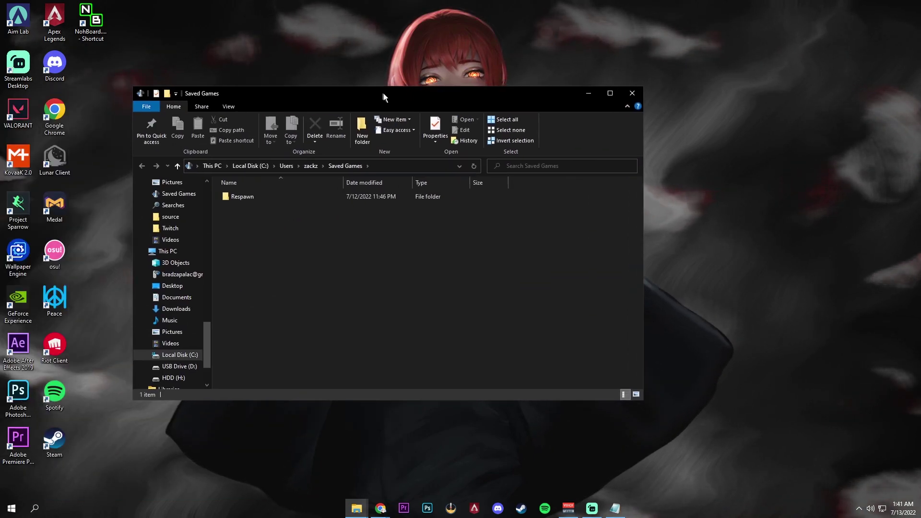
Step: Center the Explorer window and open Respawn\Apex\local\videoconfig.txt in Notepad
{"action": "left_click_drag", "start_coordinate": [383, 94], "coordinate": [469, 138]}
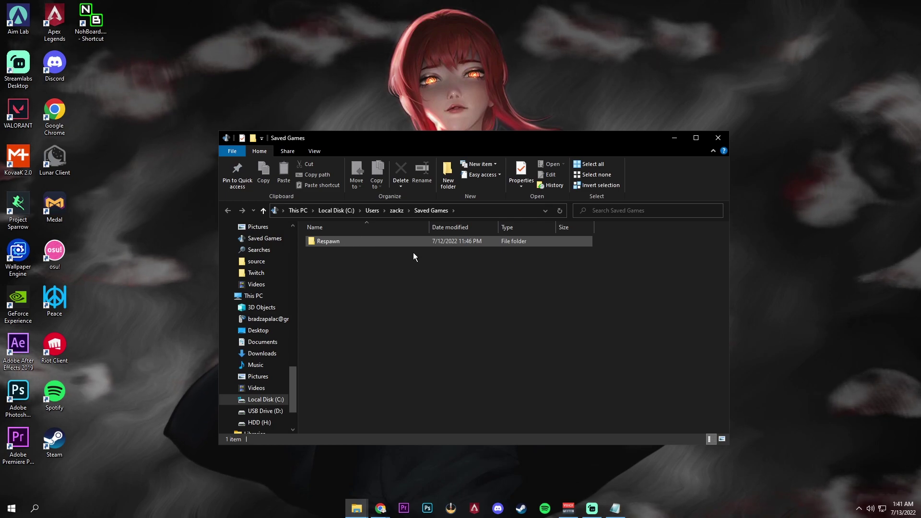
{"action": "double_click", "coordinate": [336, 243]}
{"action": "double_click", "coordinate": [336, 241]}
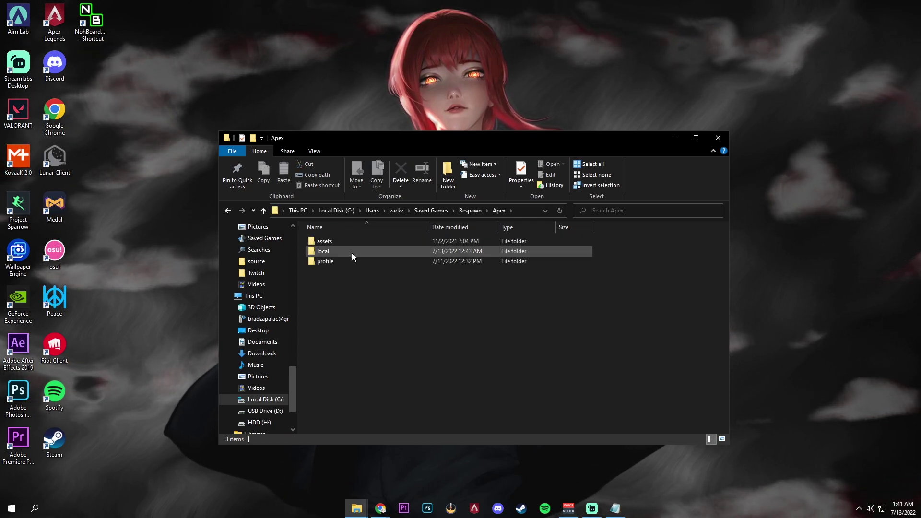
{"action": "double_click", "coordinate": [343, 251]}
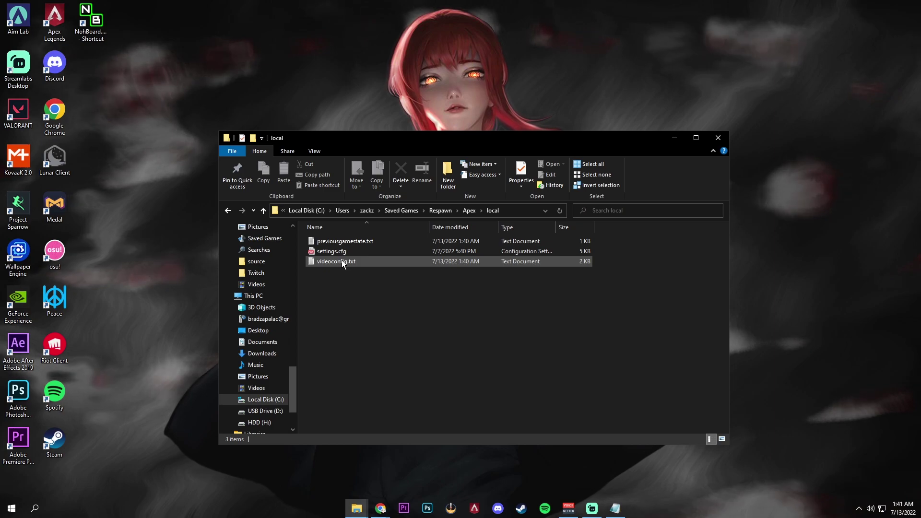
{"action": "double_click", "coordinate": [350, 262]}
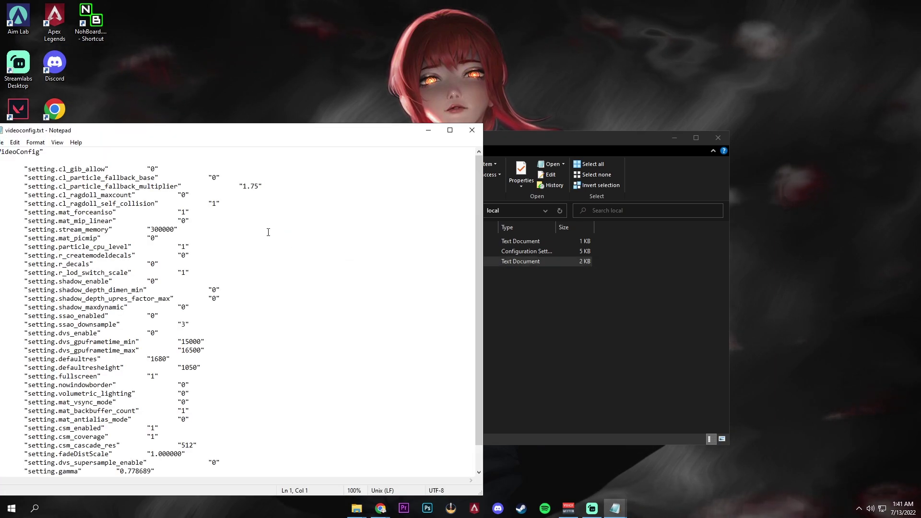
Step: Center the Notepad window and bring videoconfig.txt to the front
{"action": "left_click_drag", "start_coordinate": [185, 134], "coordinate": [432, 64]}
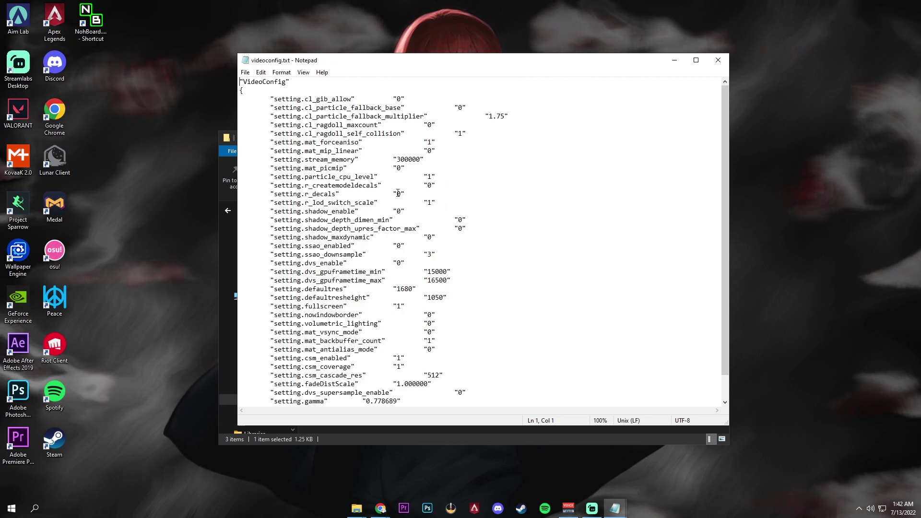
{"action": "left_click", "coordinate": [615, 508]}
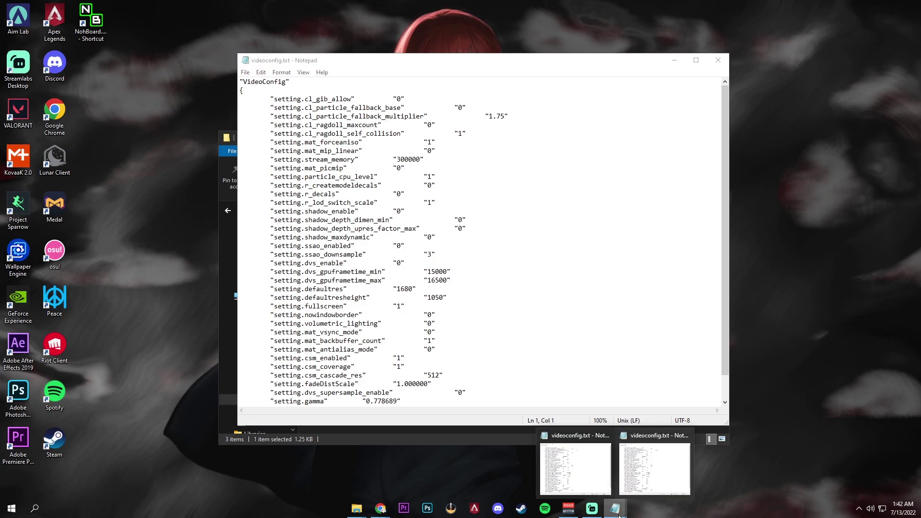
{"action": "left_click", "coordinate": [578, 474]}
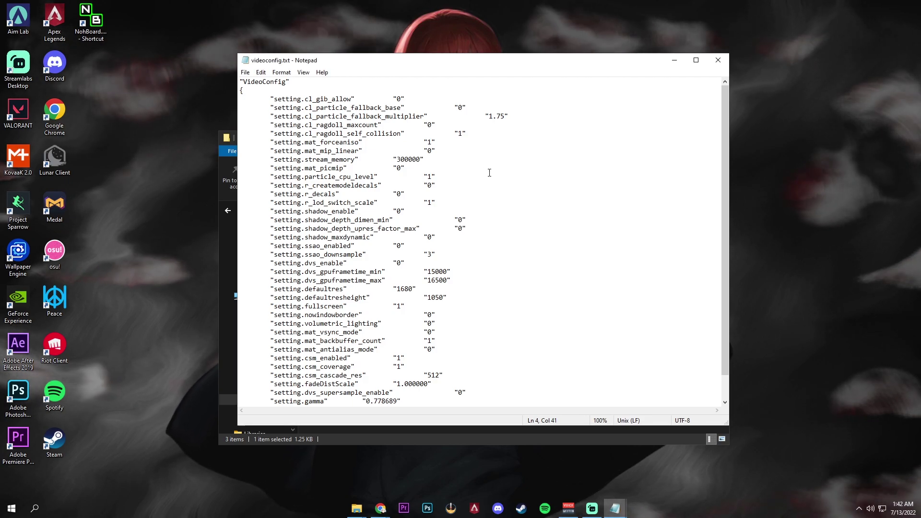
Step: Change cl_particle_fallback_base to 3 and cl_particle_fallback_multiplier from 1.75 to 2
{"action": "key", "text": "BackSpace"}
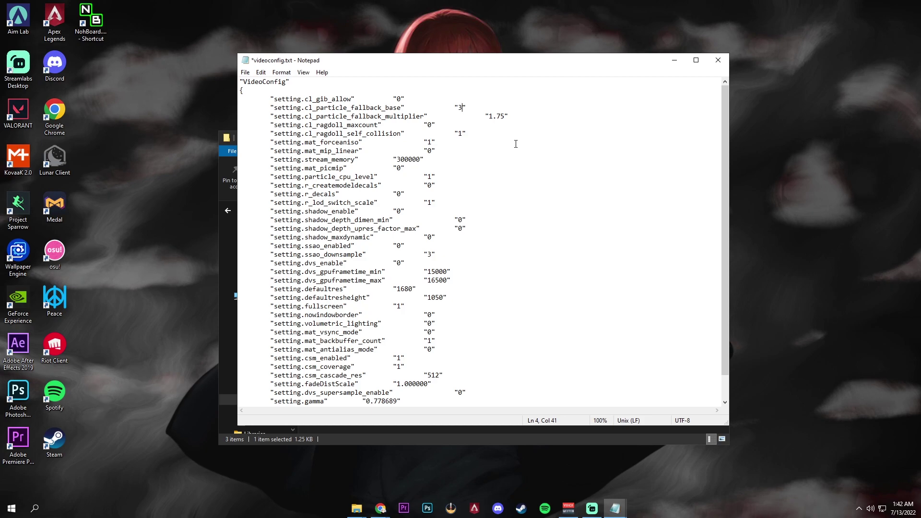
{"action": "left_click", "coordinate": [504, 120]}
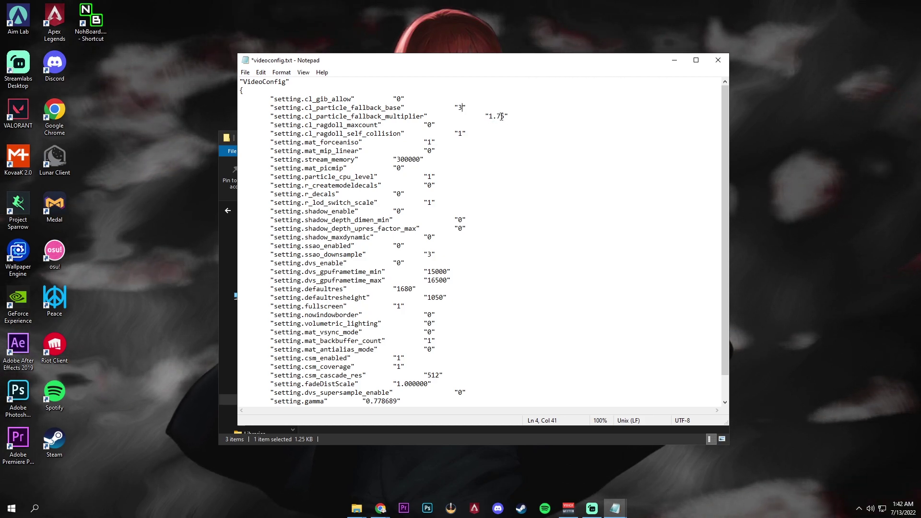
{"action": "key", "text": "BackSpace"}
{"action": "key", "text": "BackSpace"}
{"action": "key", "text": "BackSpace"}
{"action": "key", "text": "BackSpace"}
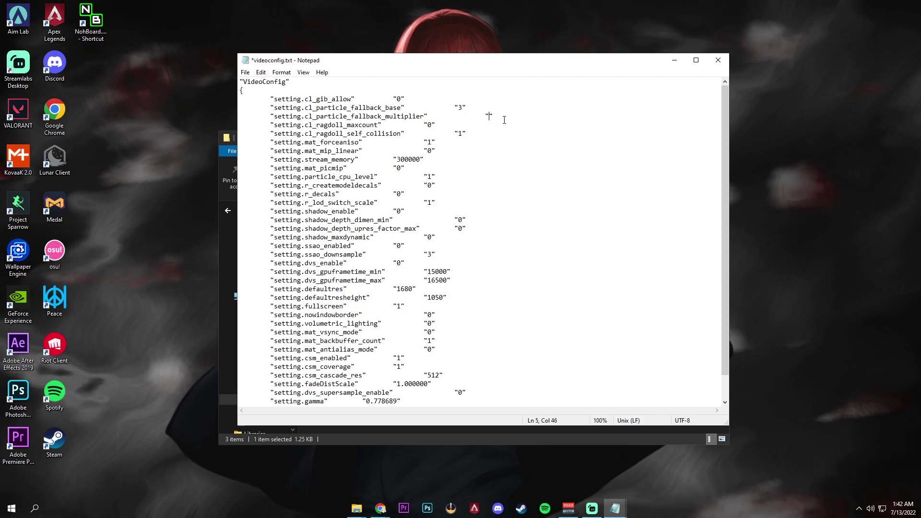
{"action": "type", "text": "2"}
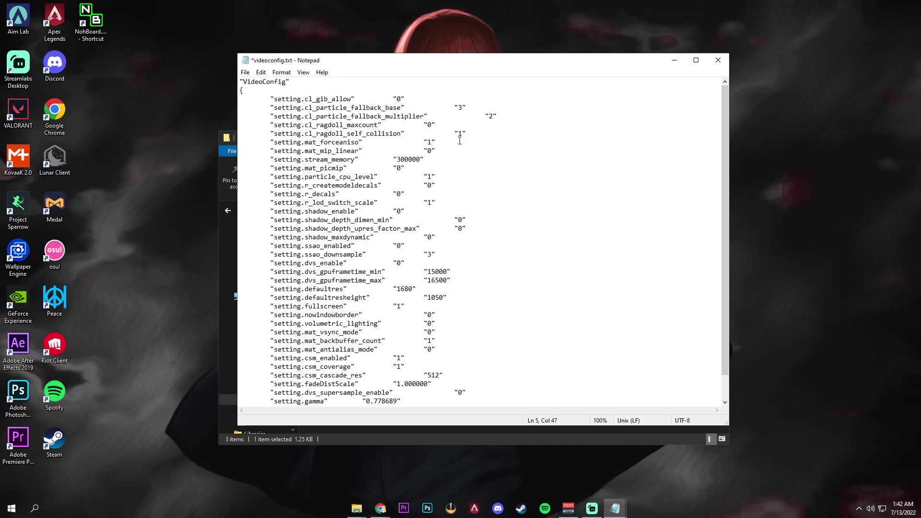